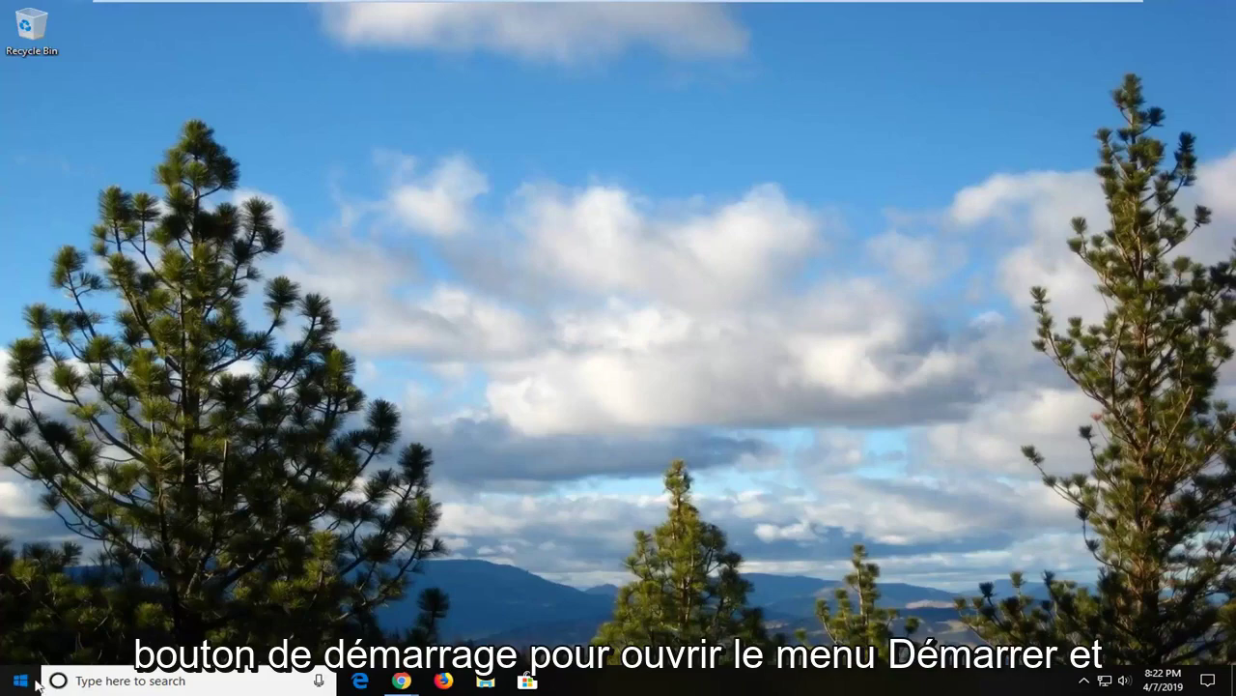
Search Start for regedit and run Registry Editor as administrator.
left_click(18, 682)
type("gedit")
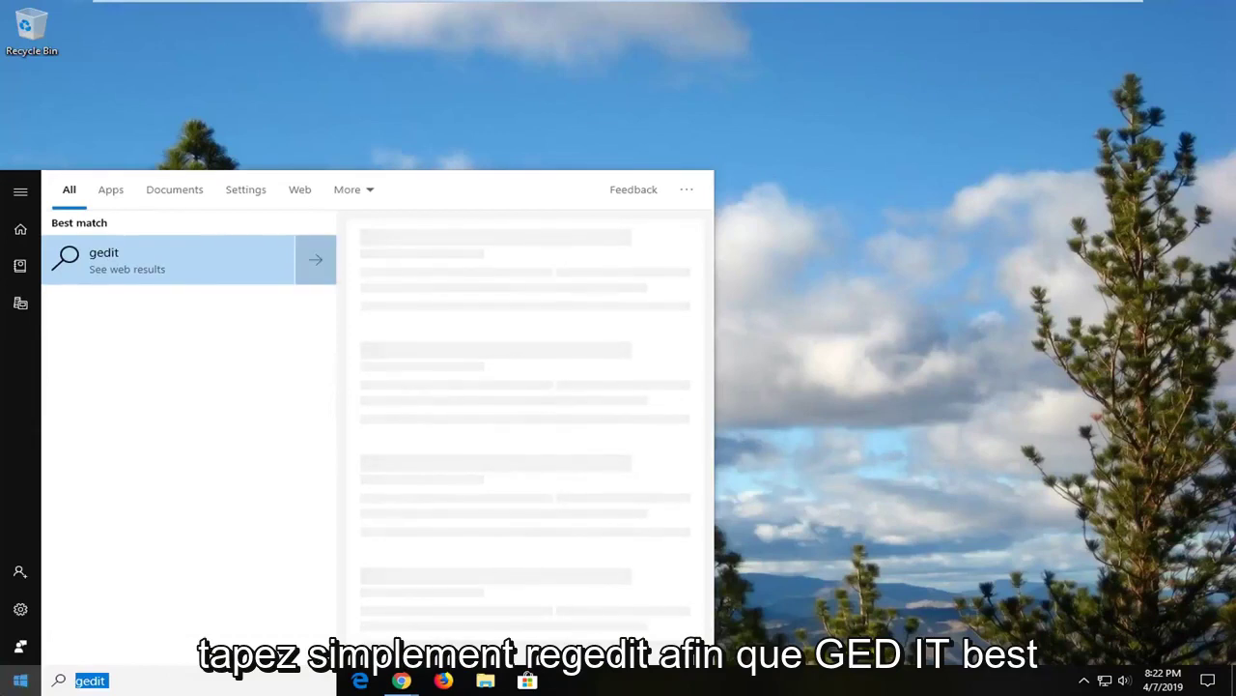
type("regedit")
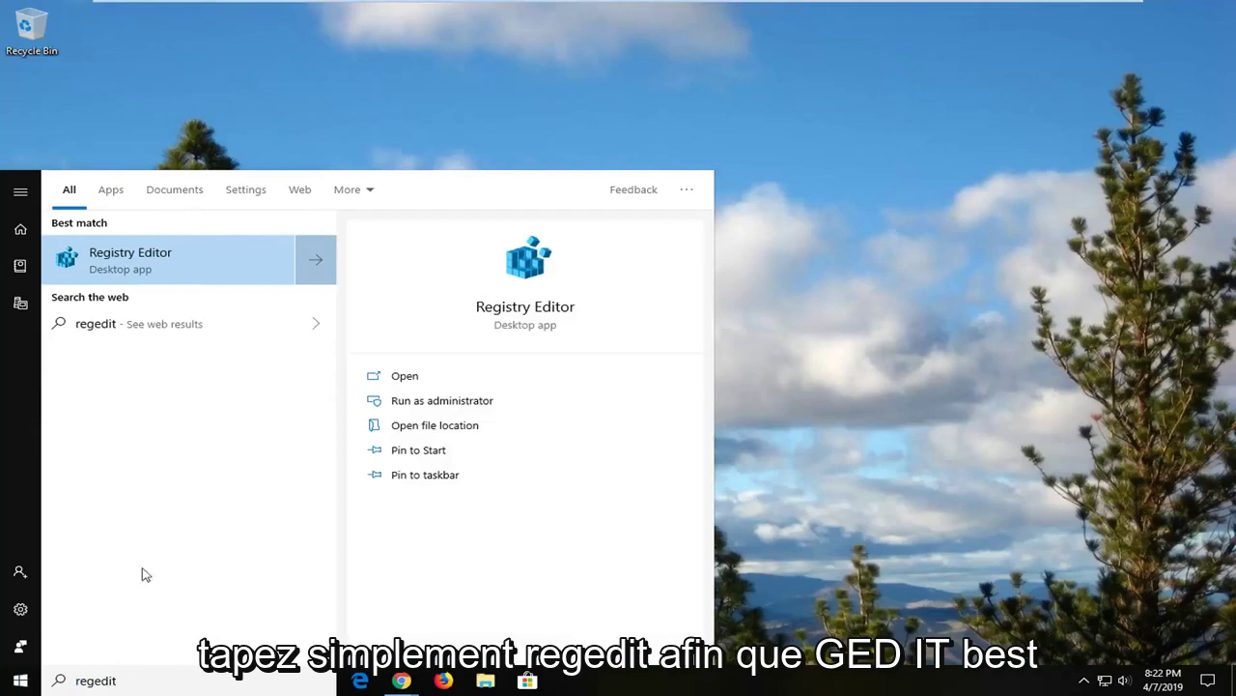
right_click(142, 258)
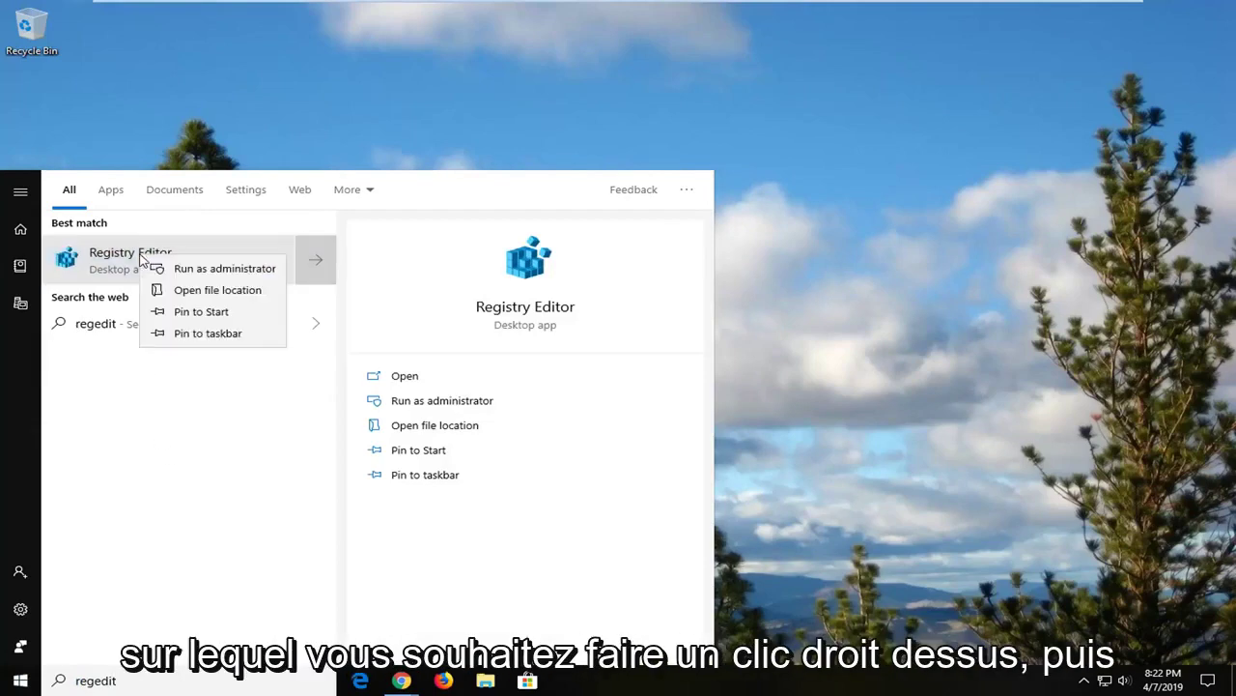
left_click(199, 276)
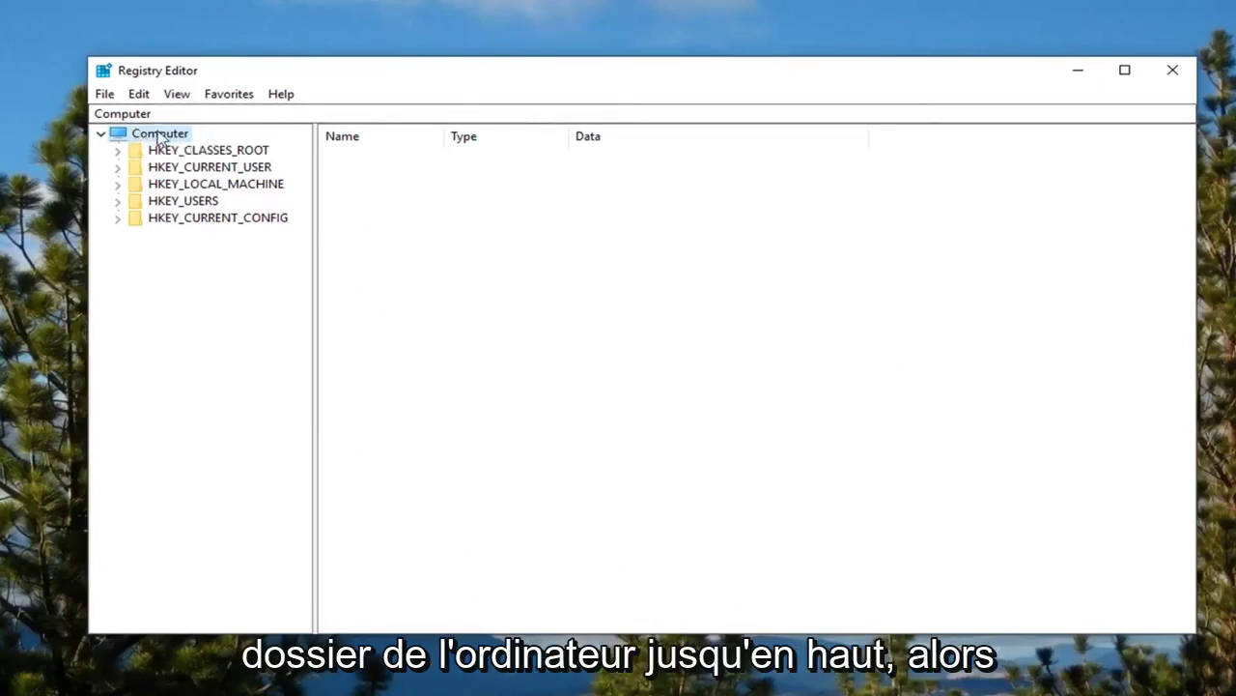
left_click(100, 134)
left_click(102, 134)
left_click(105, 95)
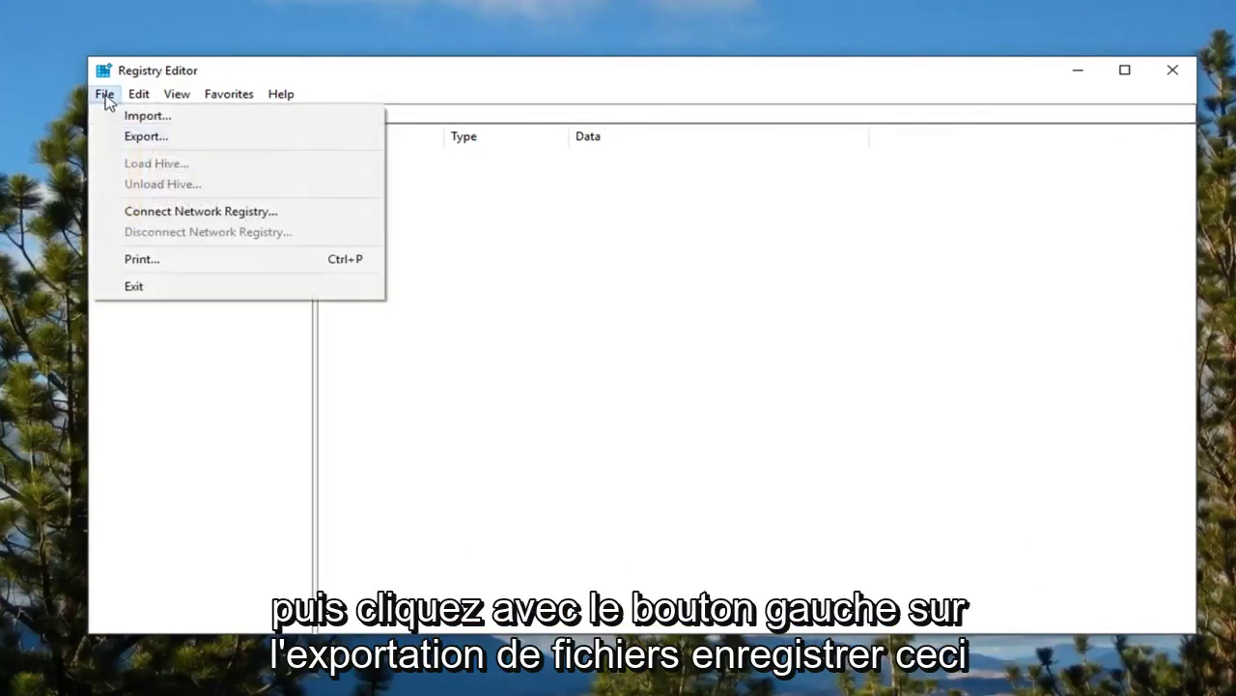
left_click(131, 137)
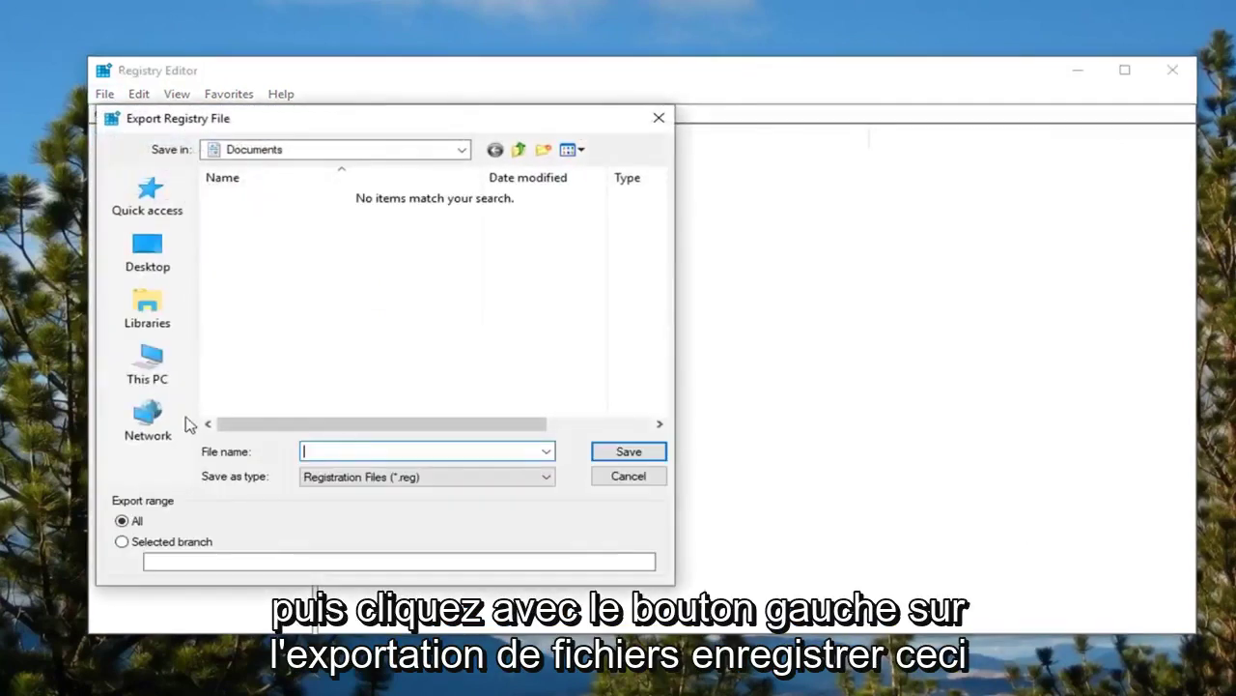
left_click(346, 483)
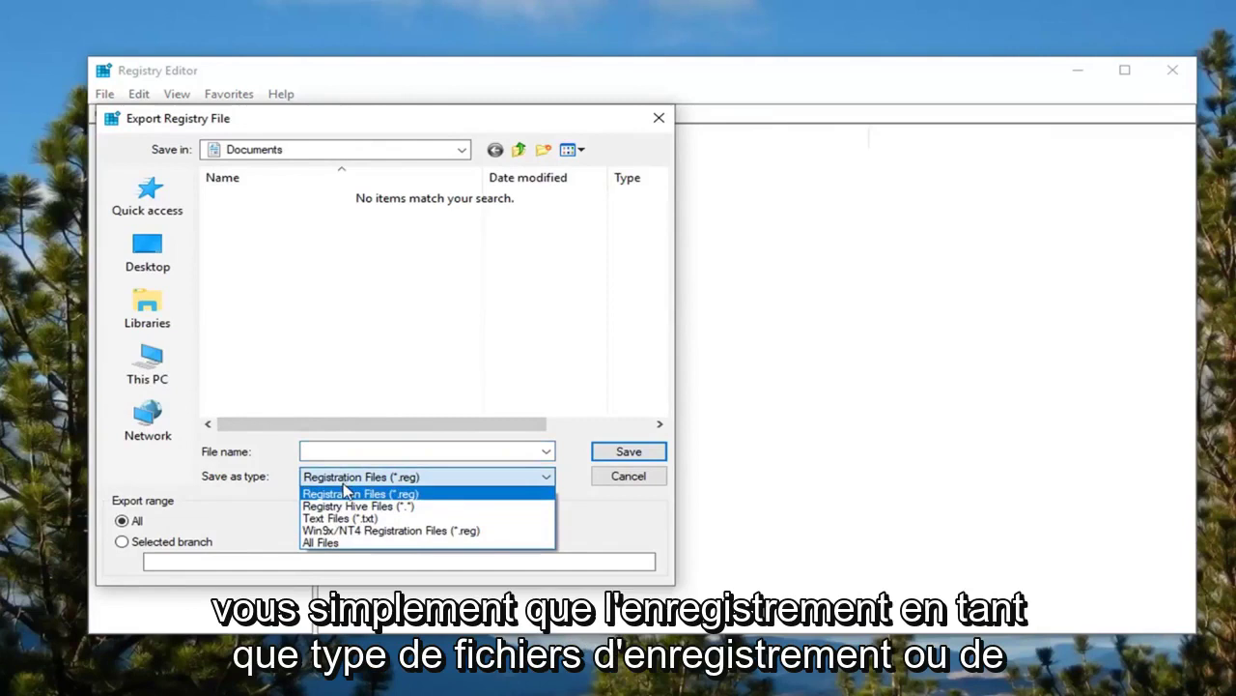
left_click(381, 496)
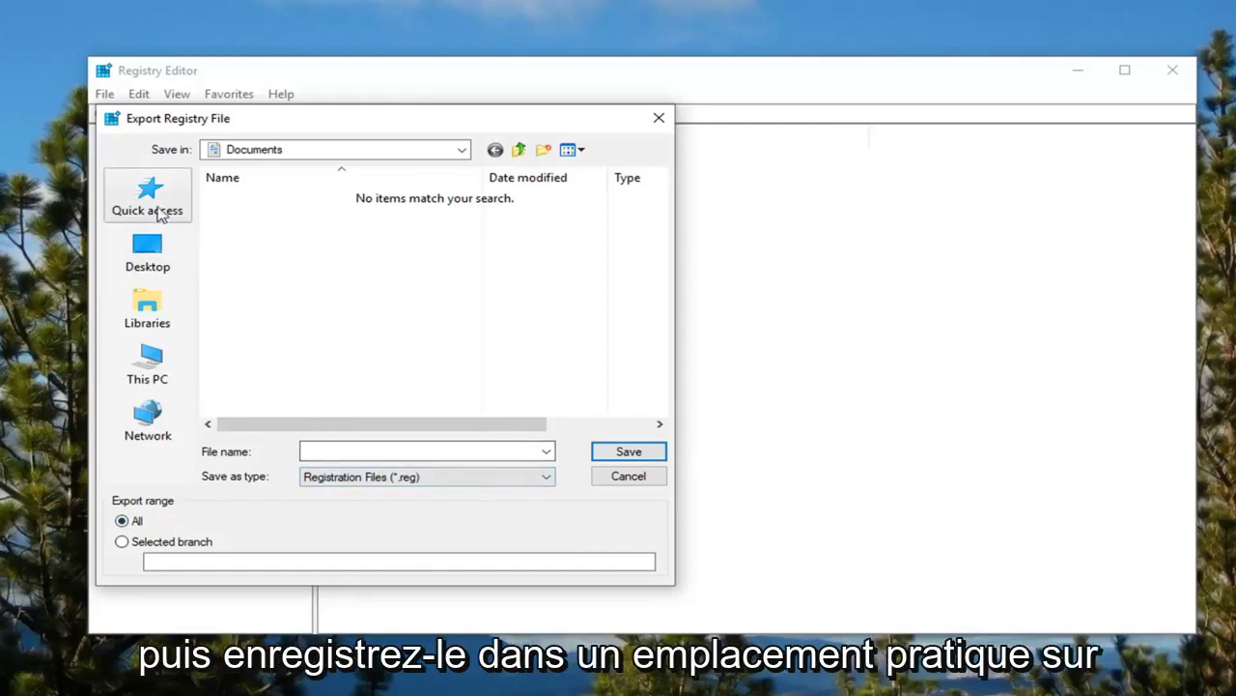
left_click(145, 259)
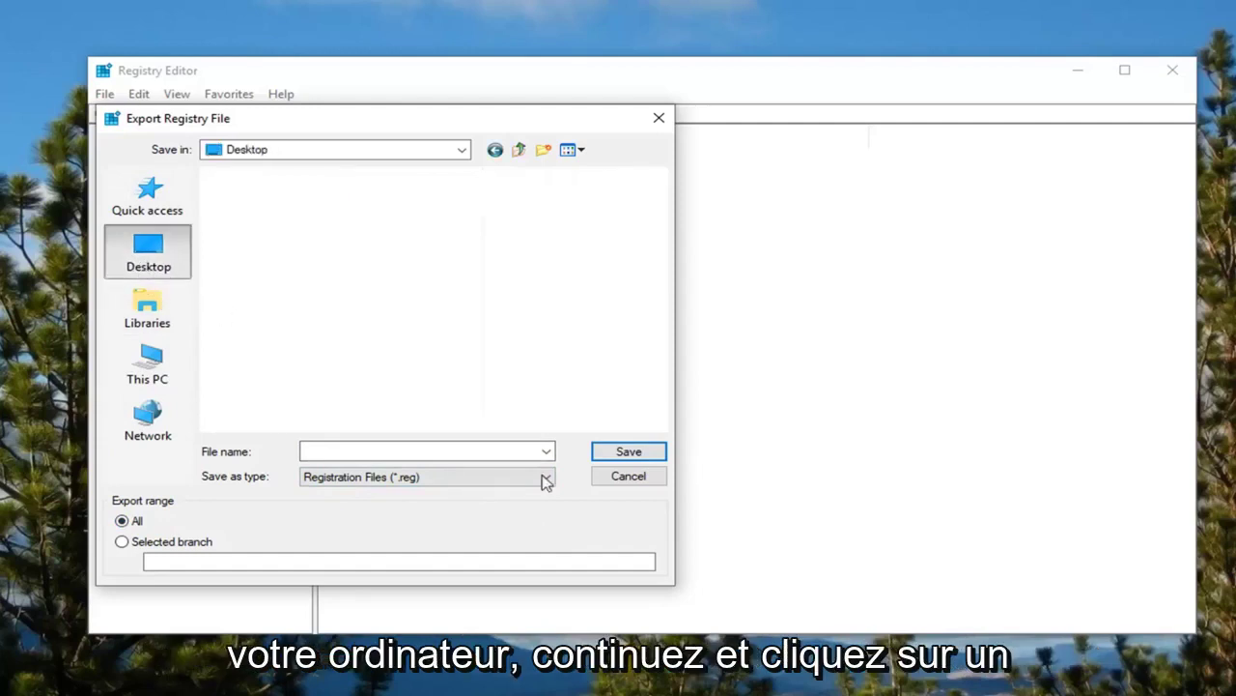
left_click(626, 475)
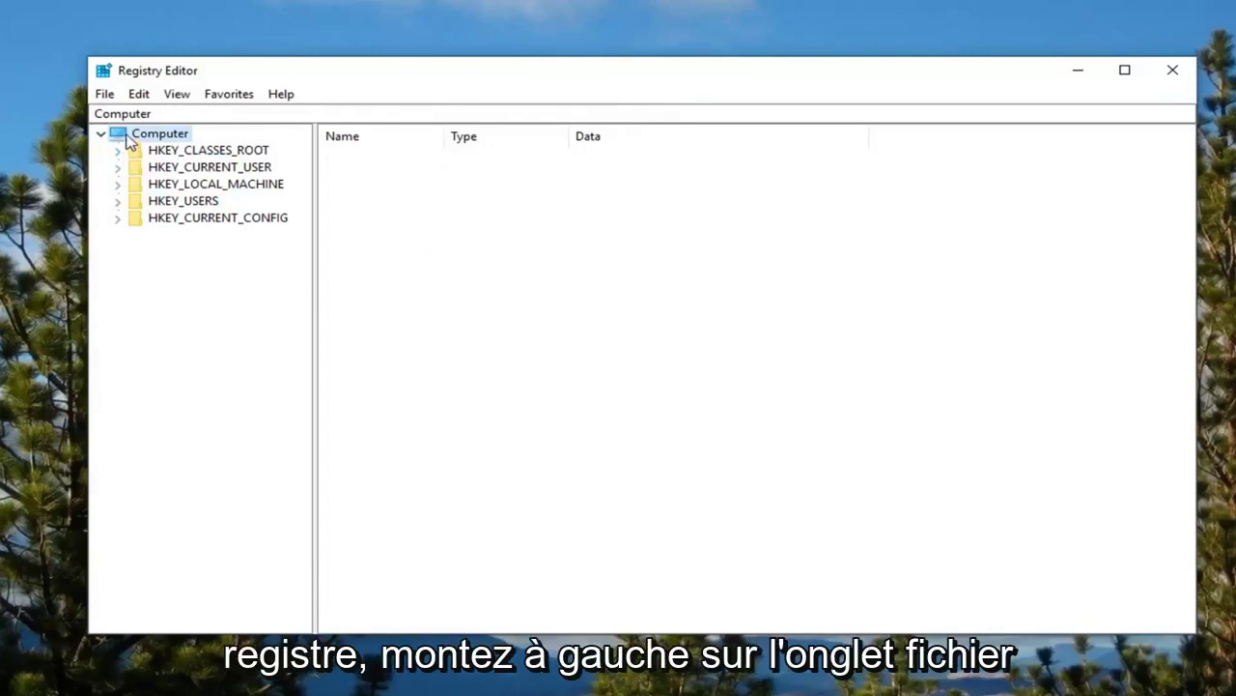
left_click(105, 97)
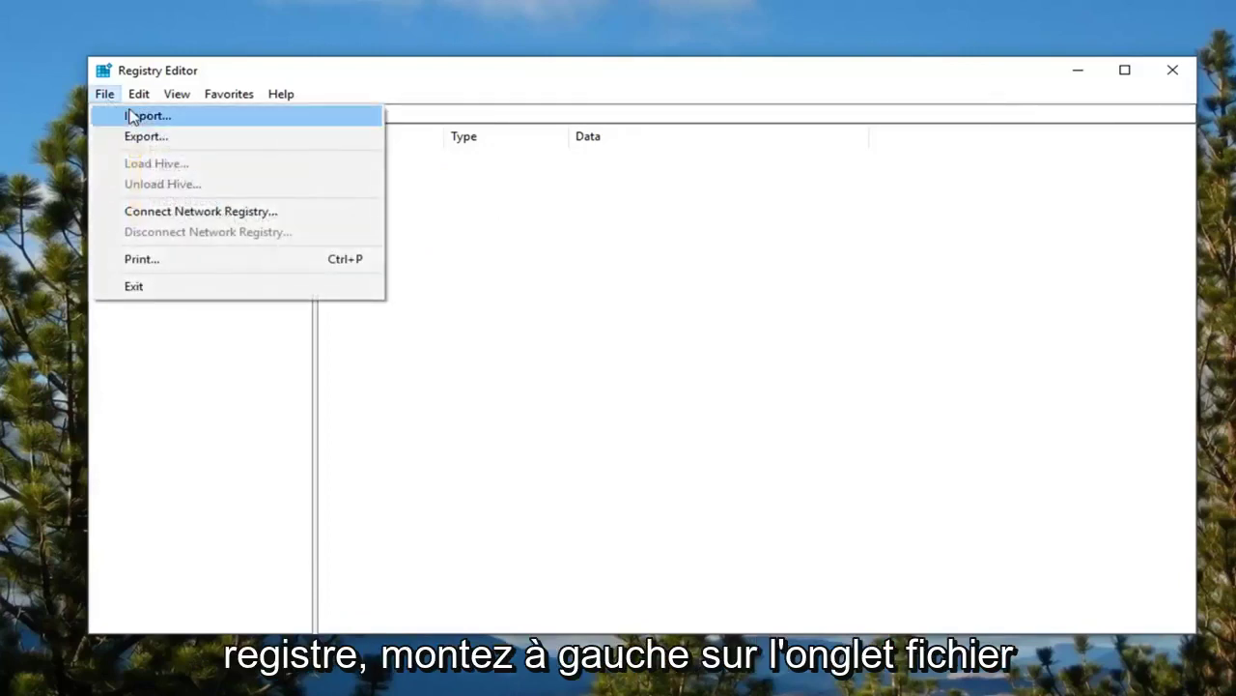
left_click(152, 117)
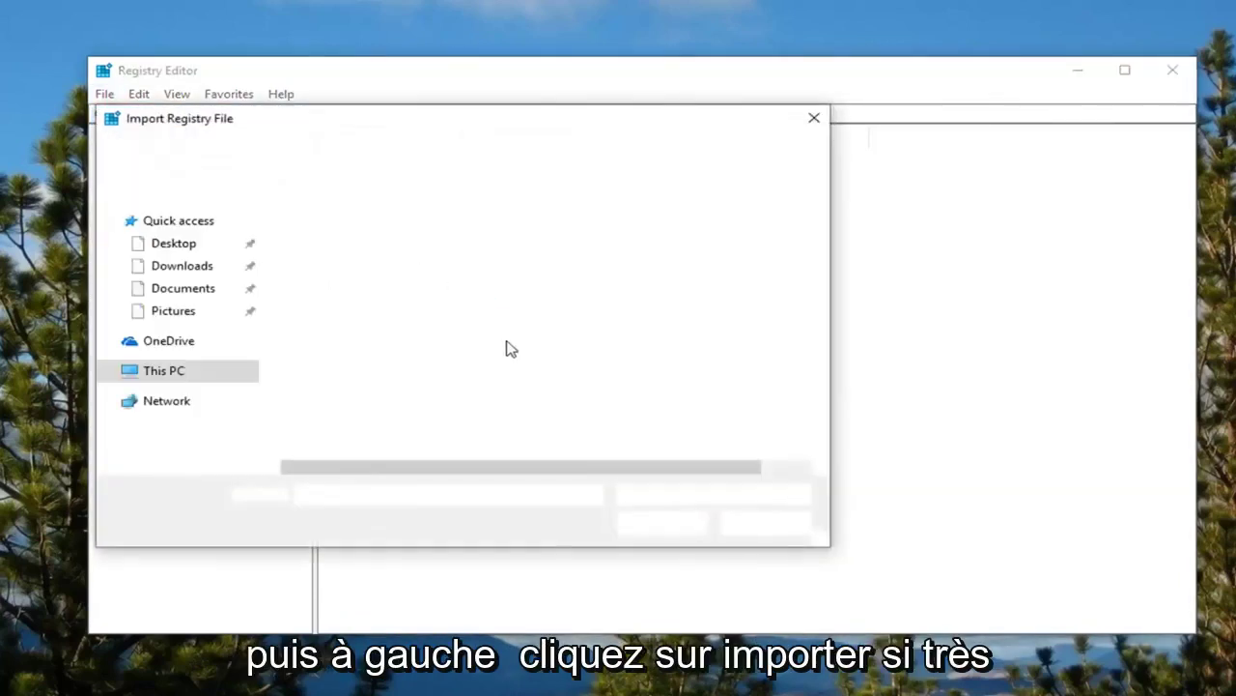
Close the Import Registry File dialog and browse to HKEY_CURRENT_USER\Control Panel\Desktop.
left_click(817, 118)
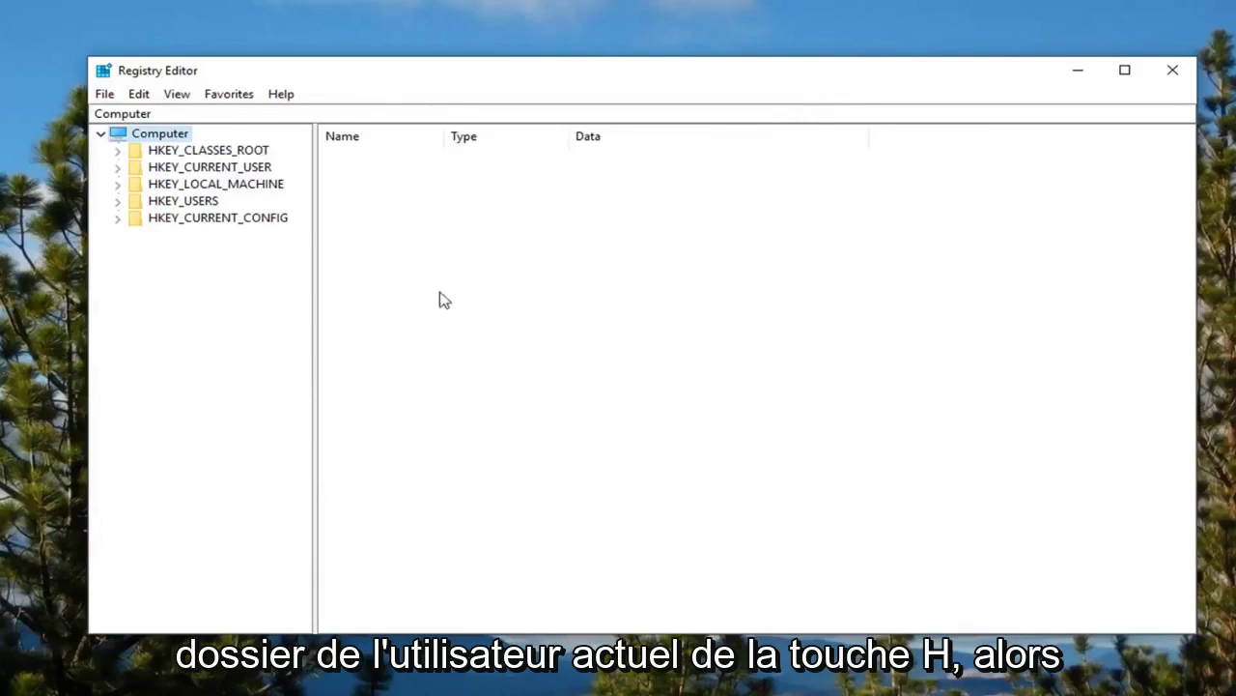
left_click(199, 170)
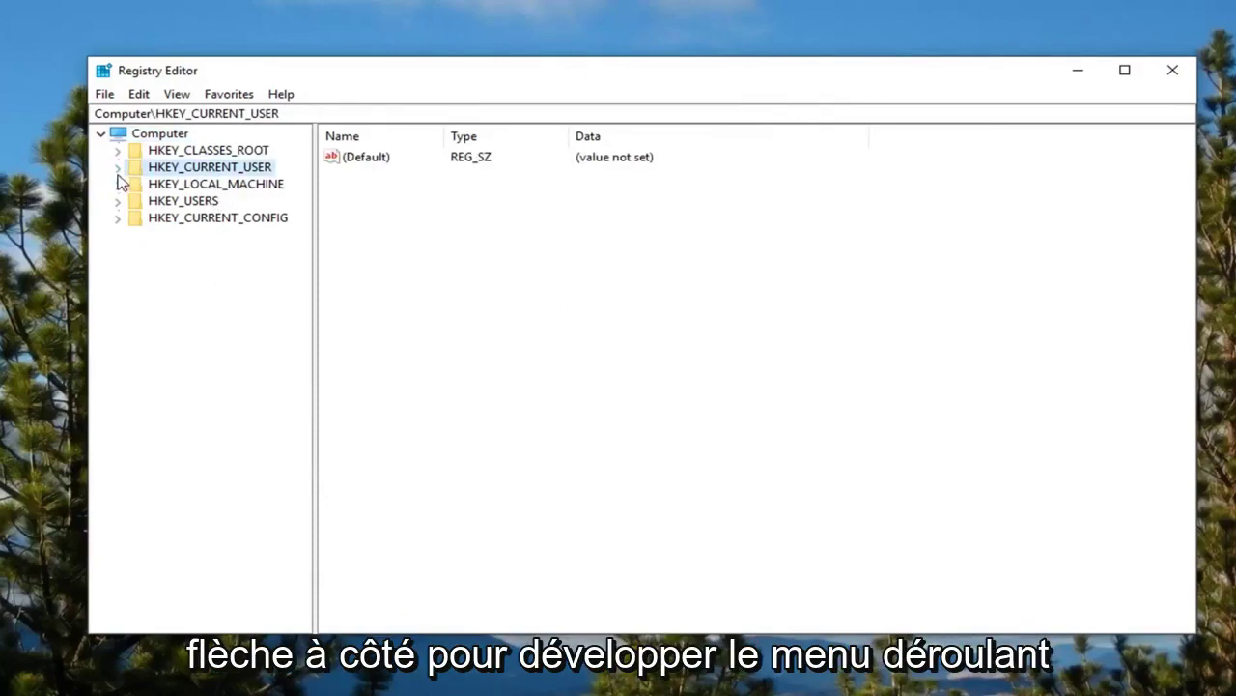
double_click(156, 170)
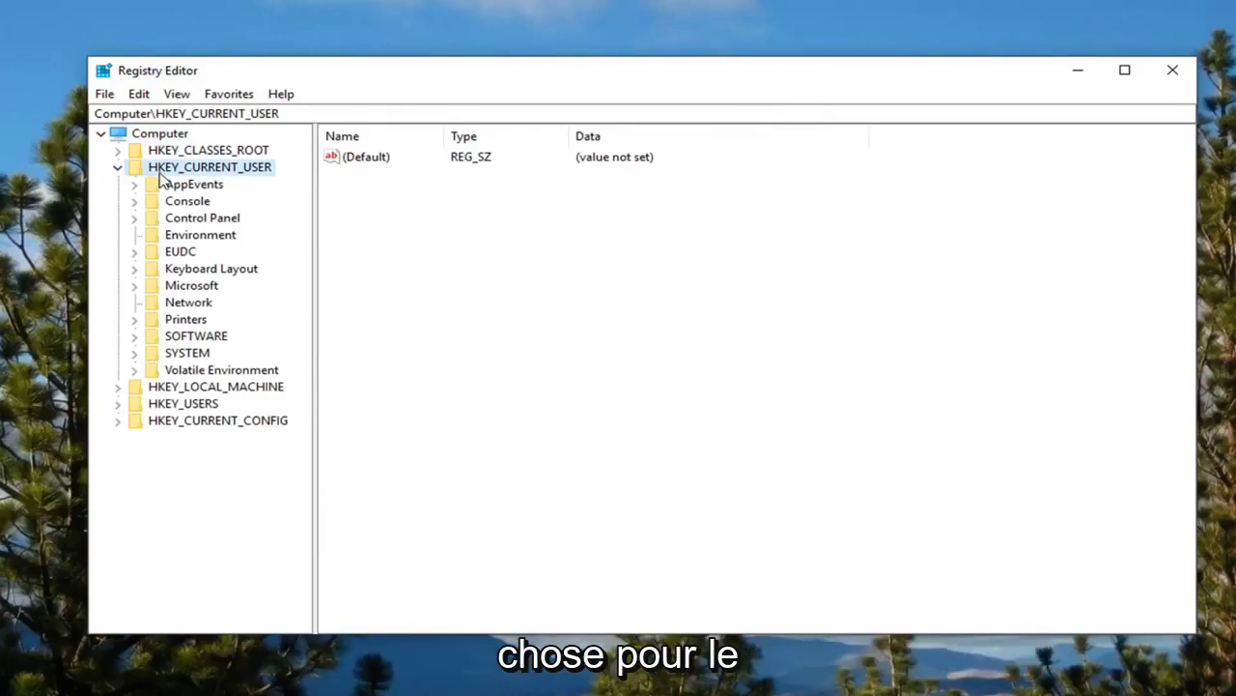
left_click(189, 222)
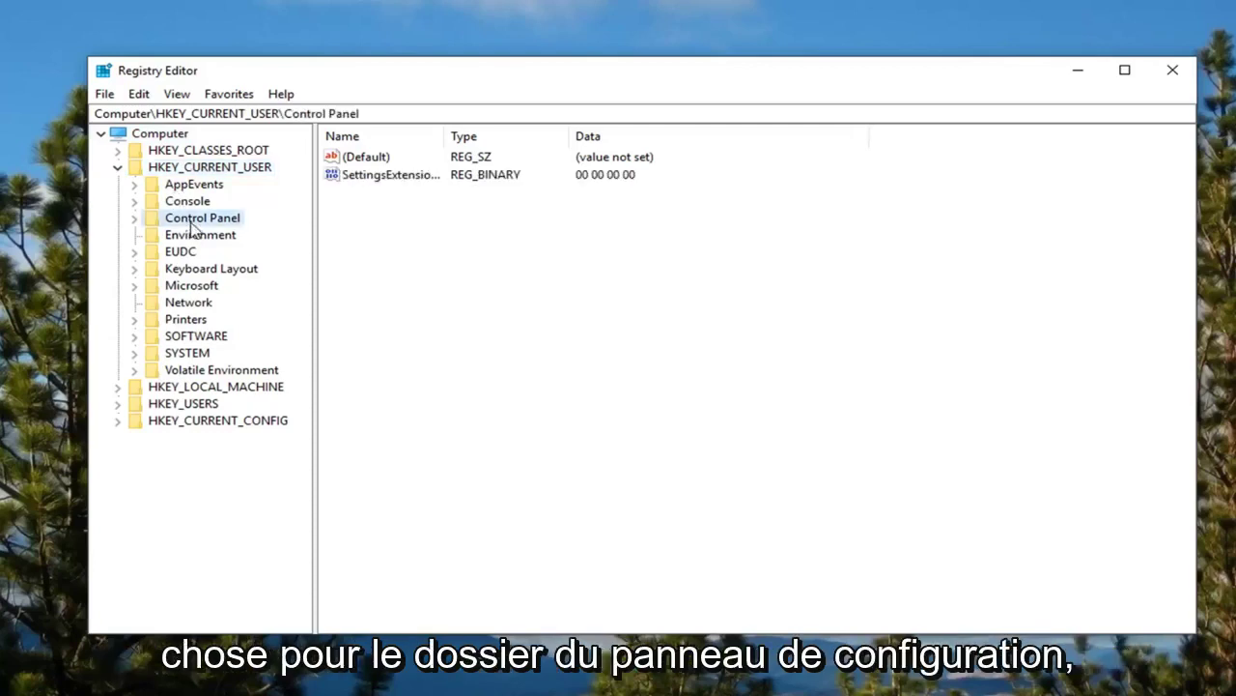
double_click(192, 222)
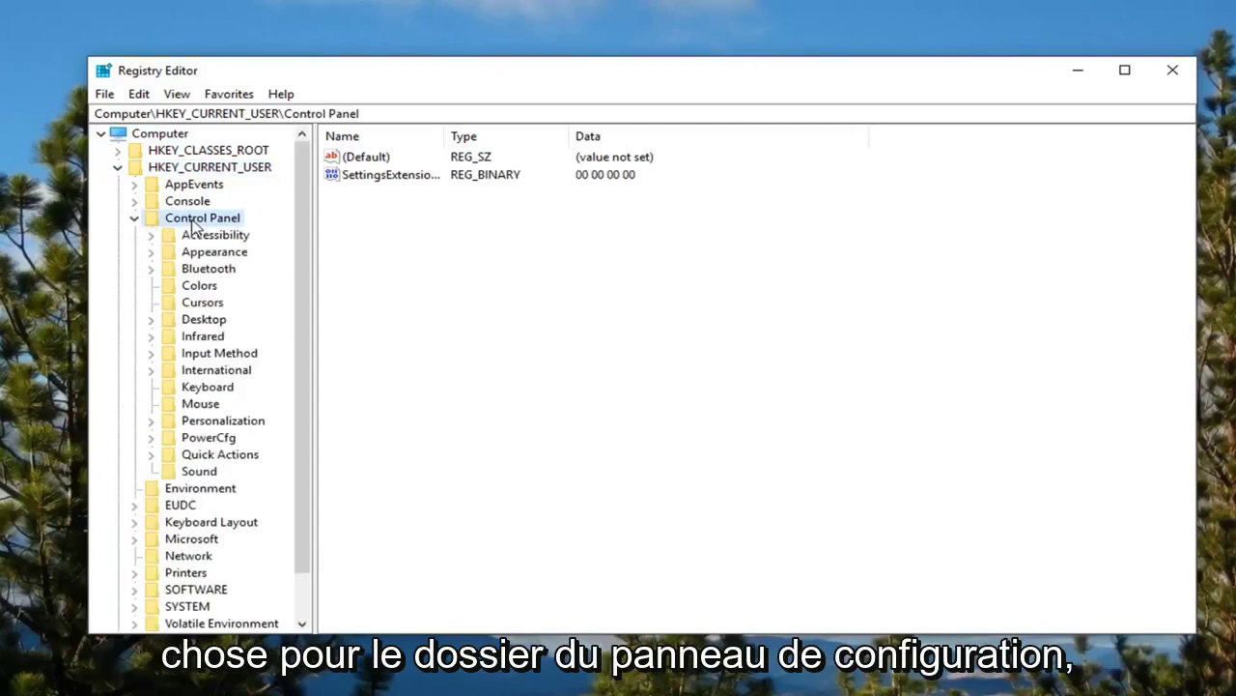
left_click(198, 322)
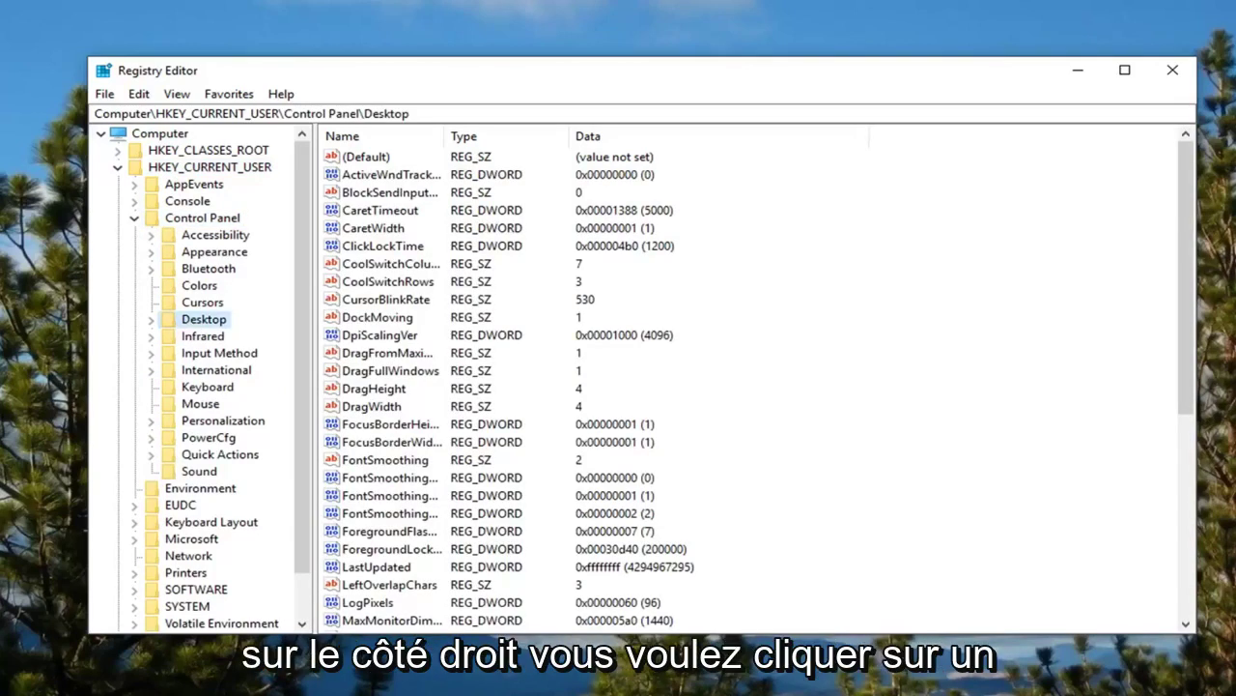
Create a new REG_SZ string value in Desktop named AutoEndTasks.
right_click(763, 223)
left_click(792, 232)
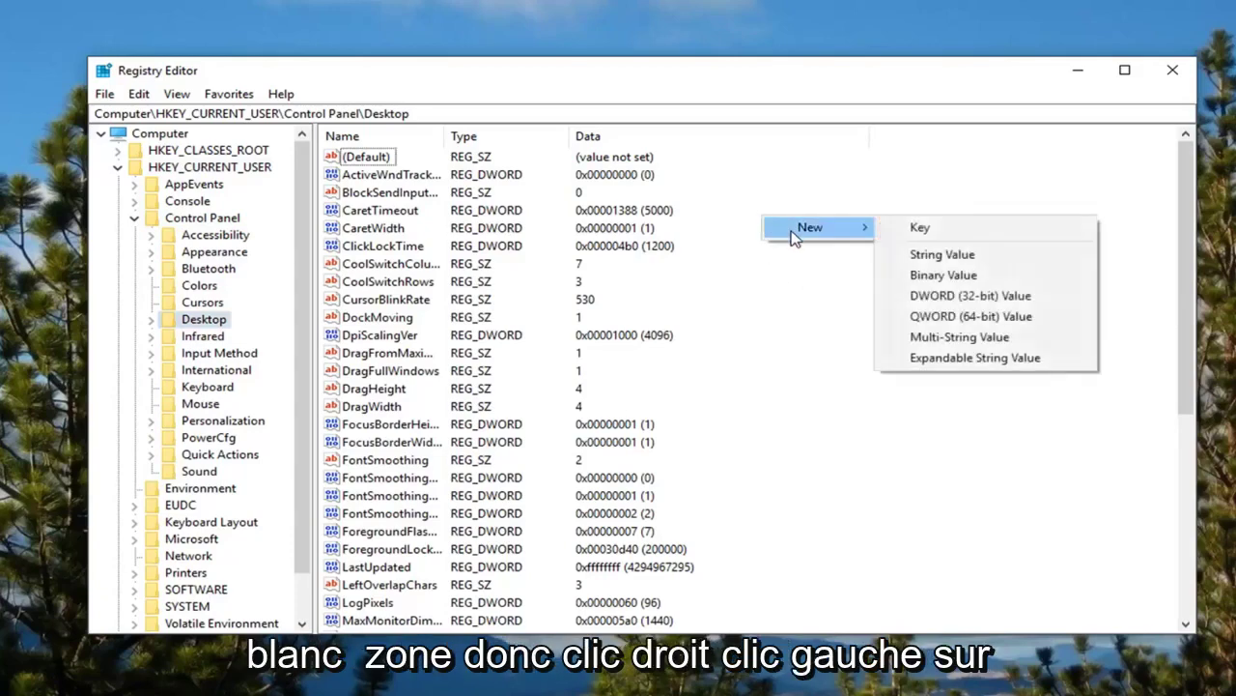
left_click(944, 257)
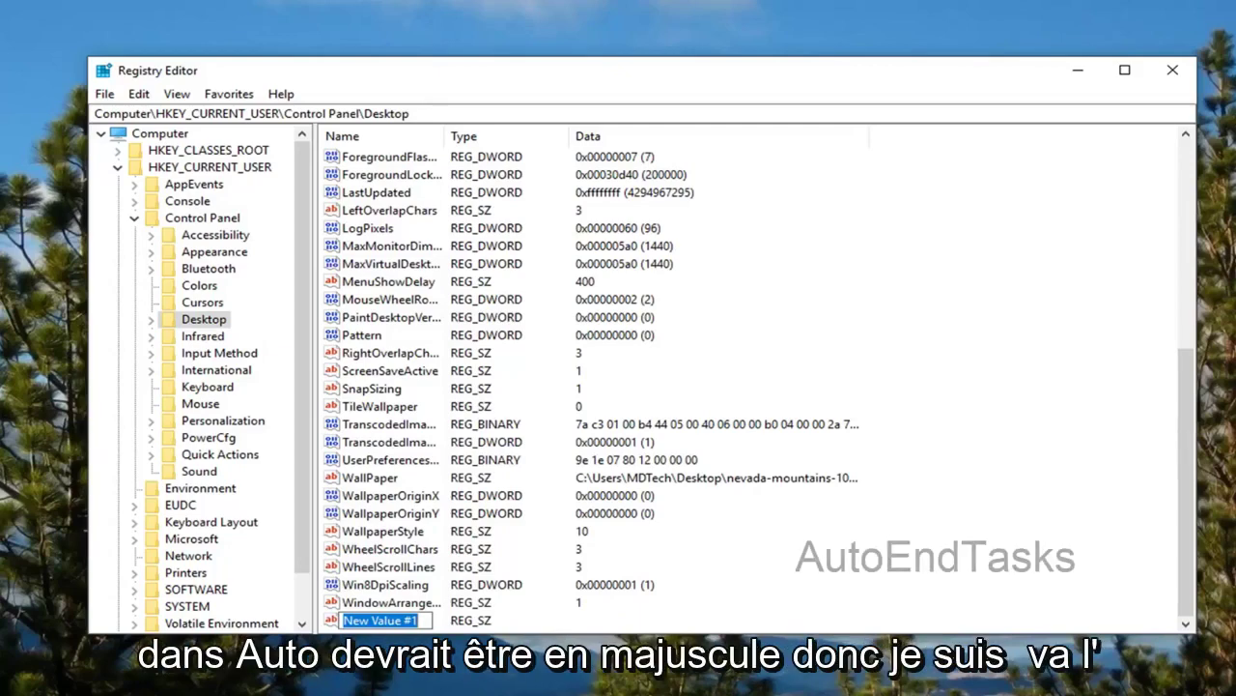
left_click(416, 620)
key("ctrl+a")
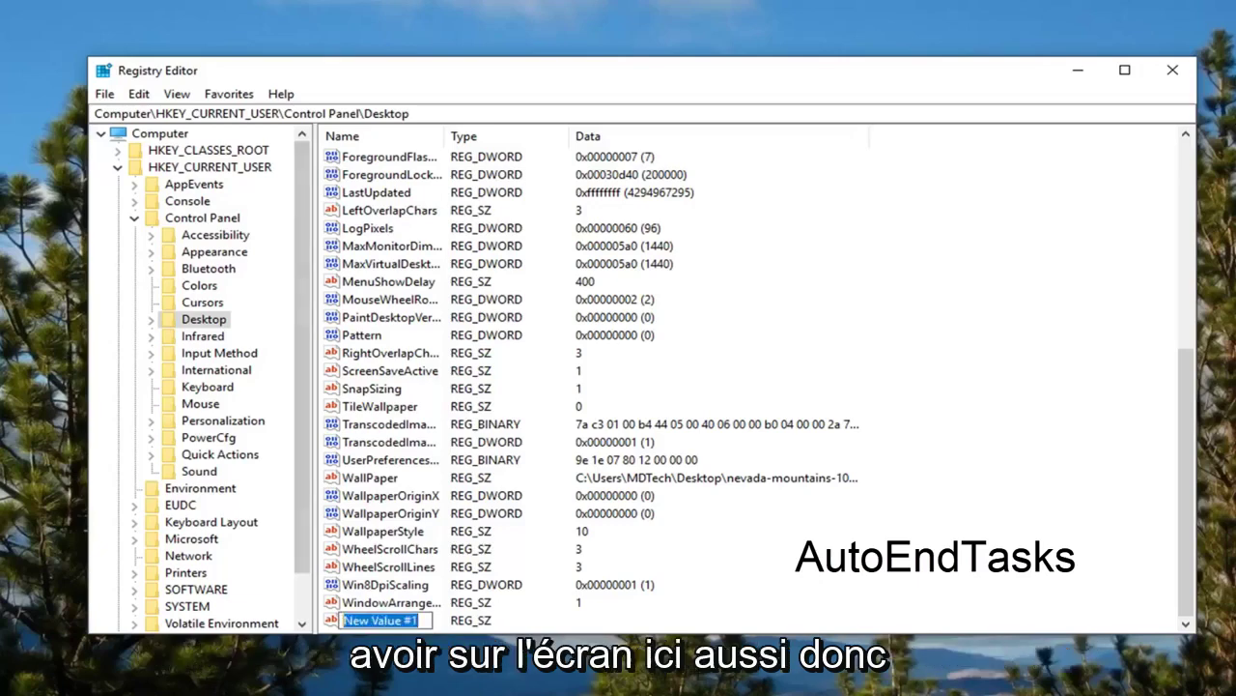
type("Auto")
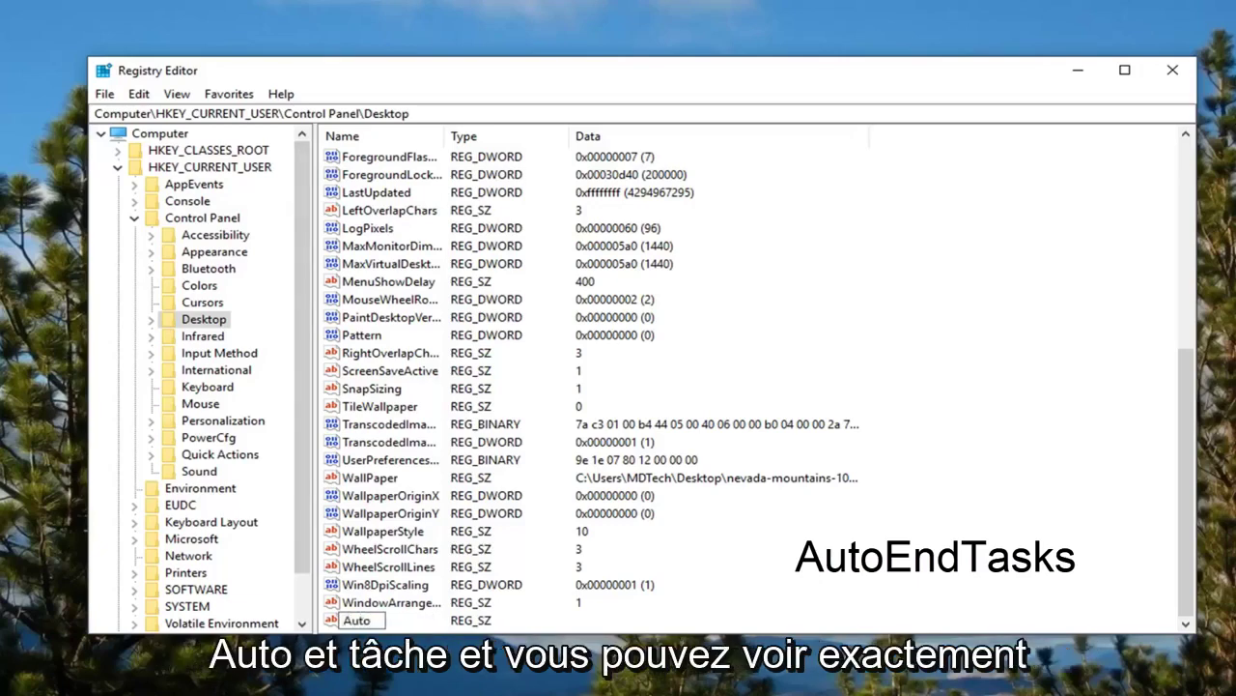
type("EndTasks")
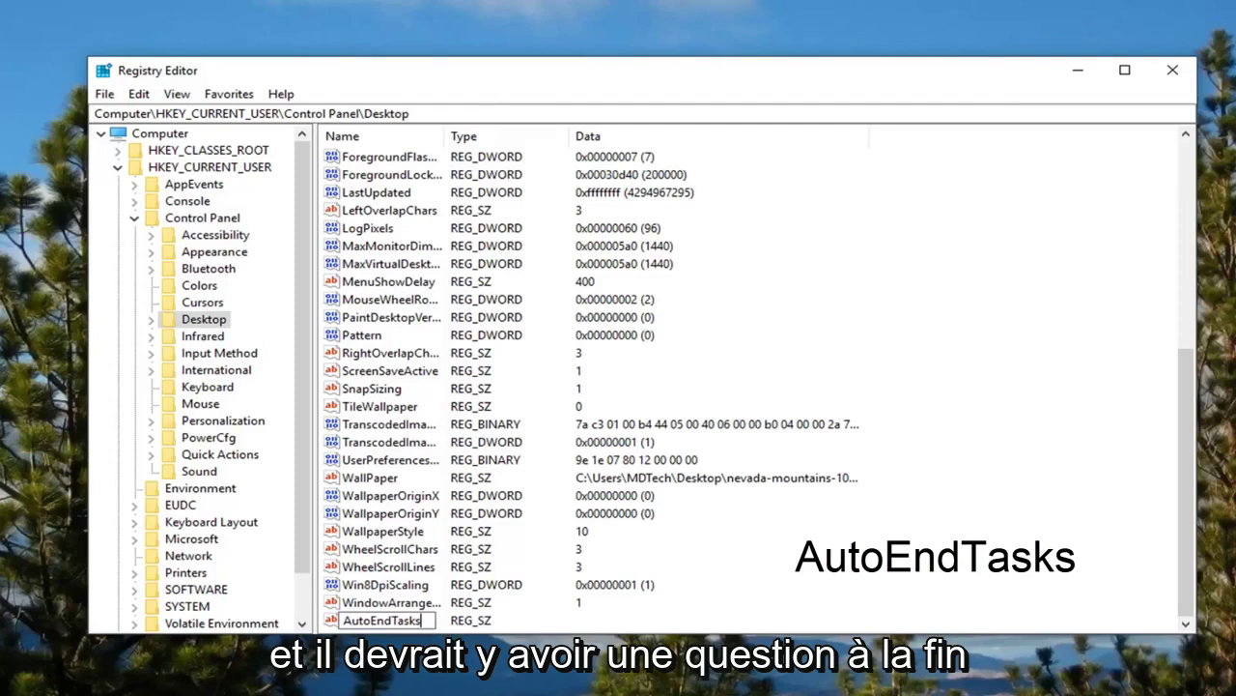
key("Return")
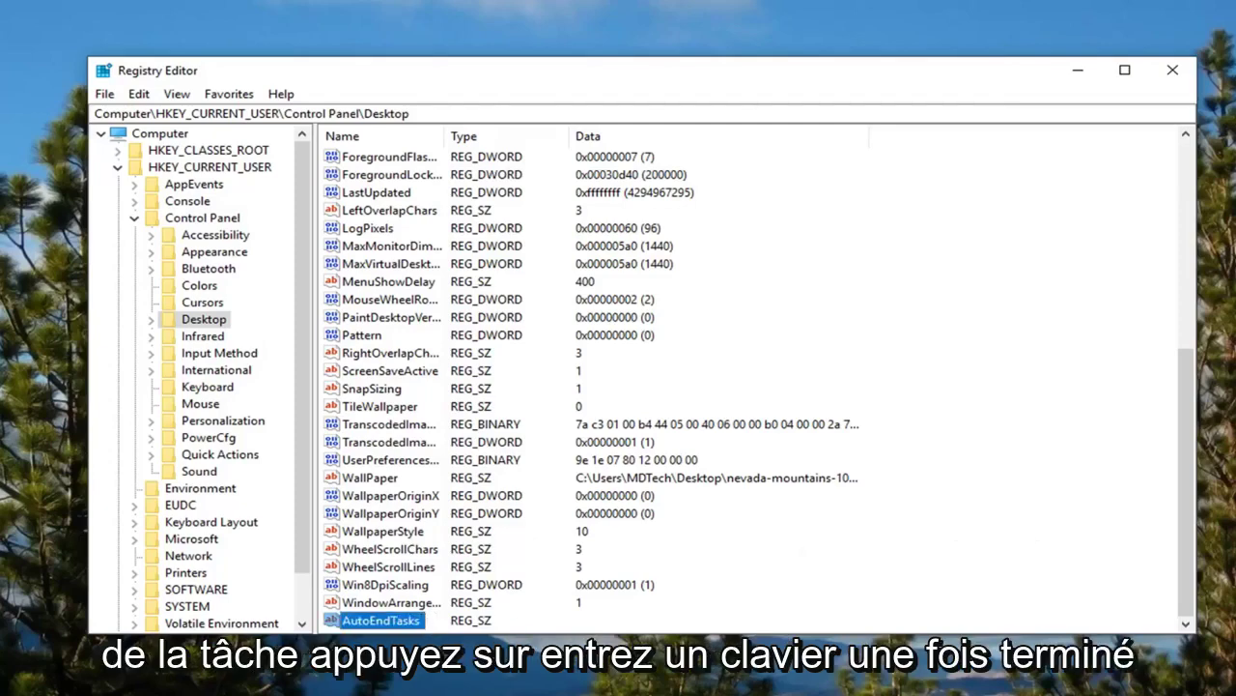
Edit AutoEndTasks so its value data is 1.
double_click(383, 621)
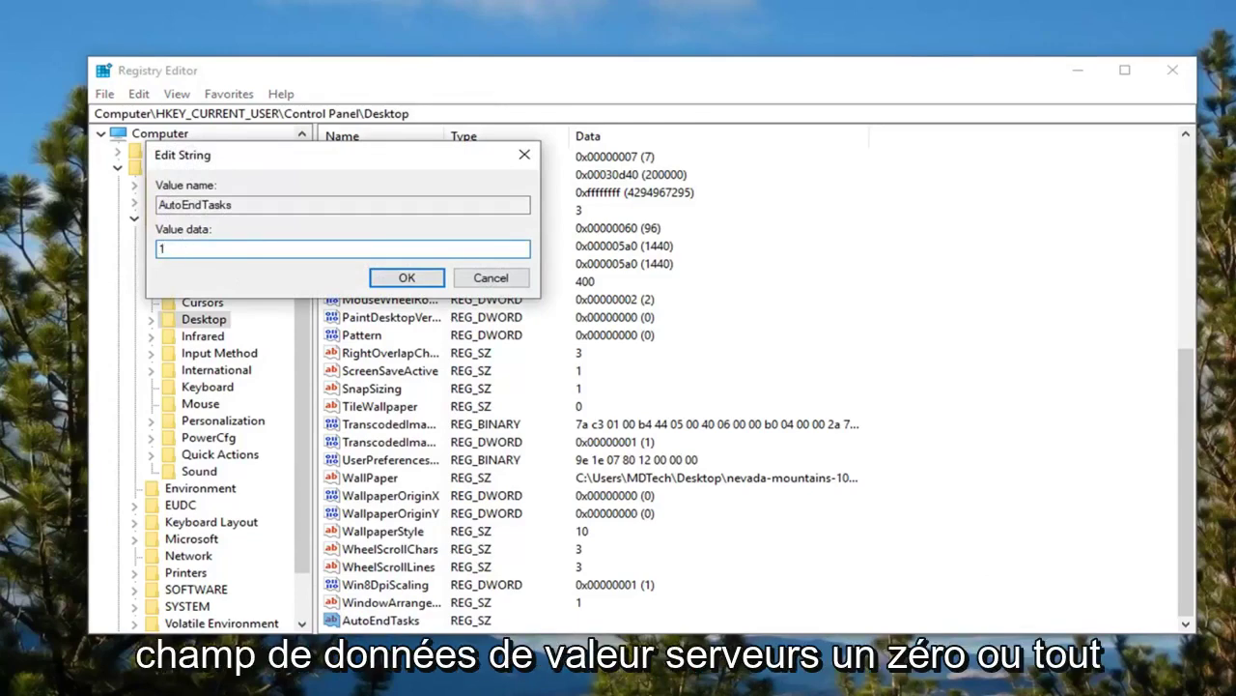
key("ctrl+a")
type("1")
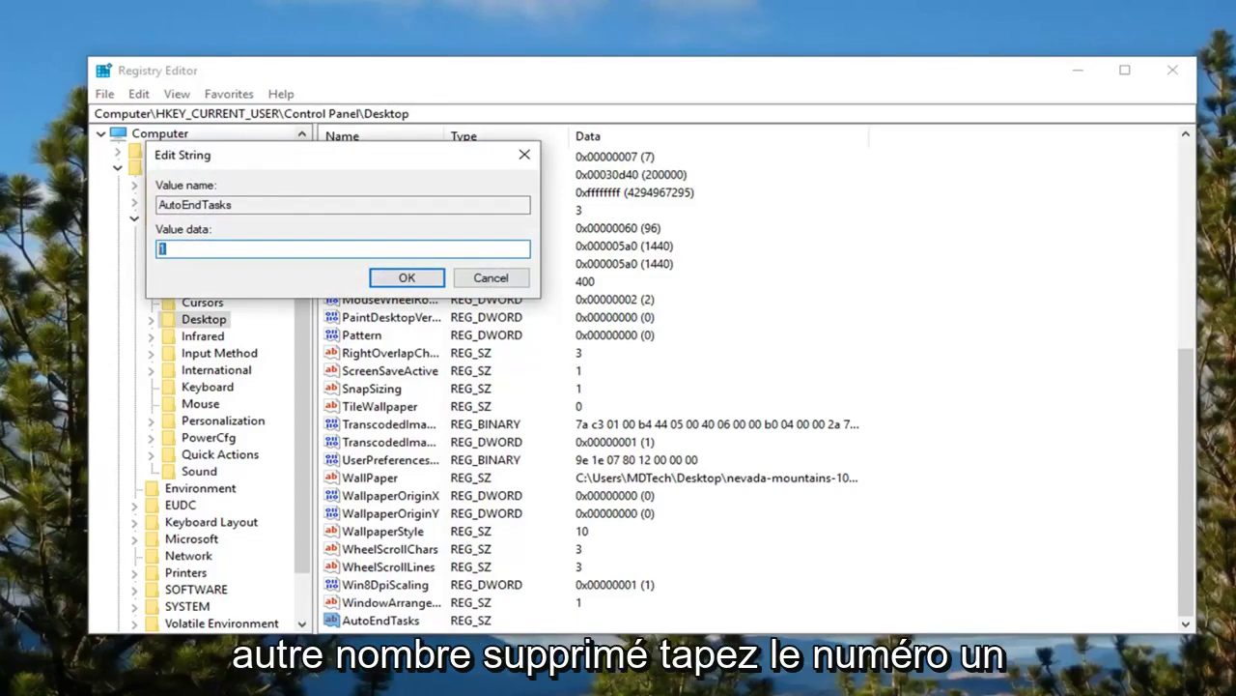
type("1")
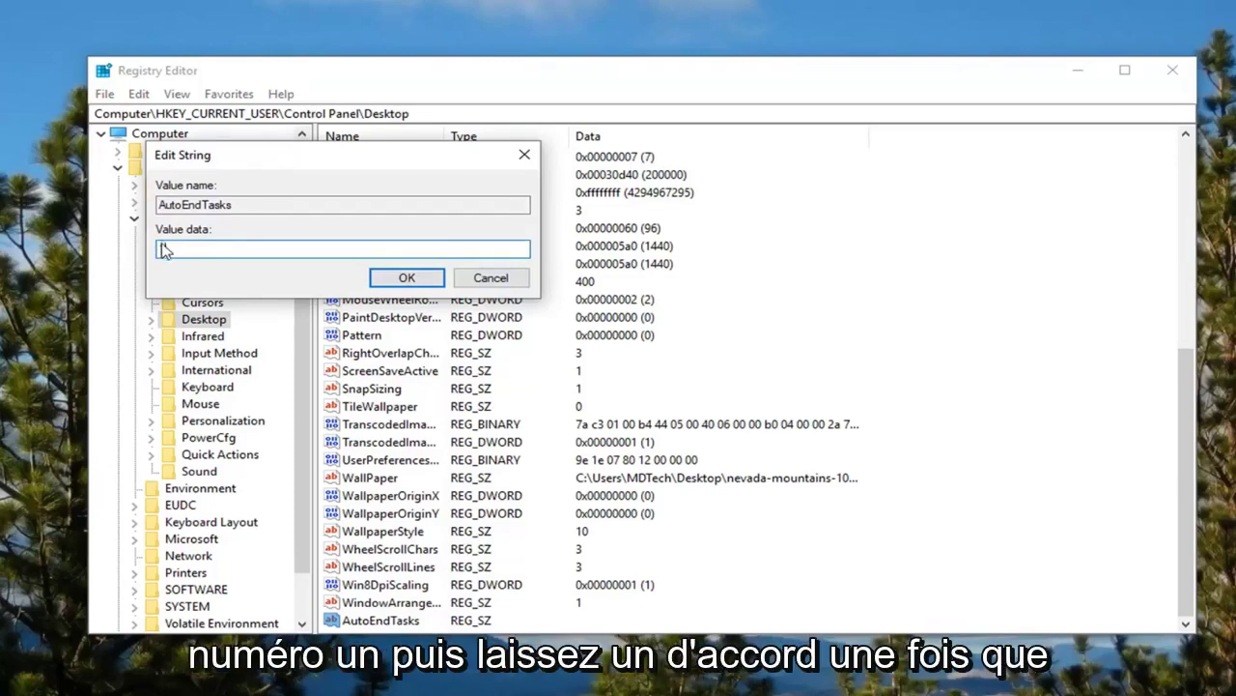
left_click(407, 277)
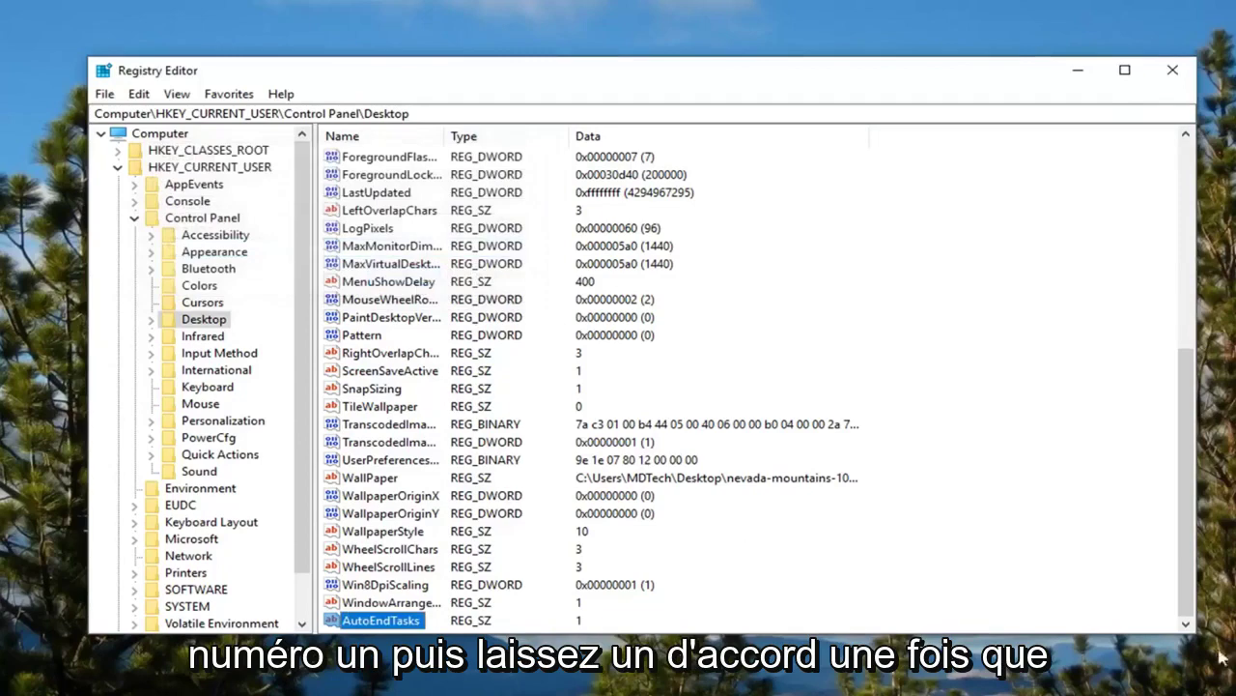